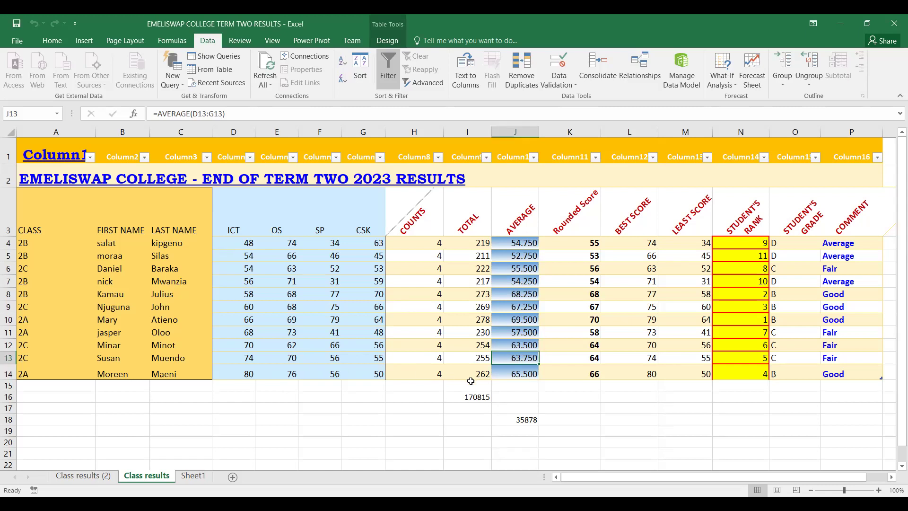
Step: Start a Goal Seek on the average score in cell J13
left_click(572, 369)
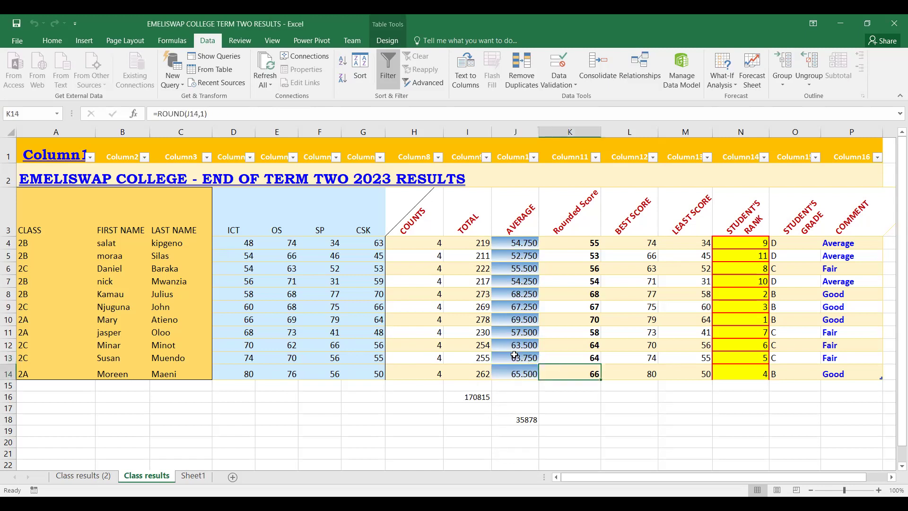
left_click(513, 355)
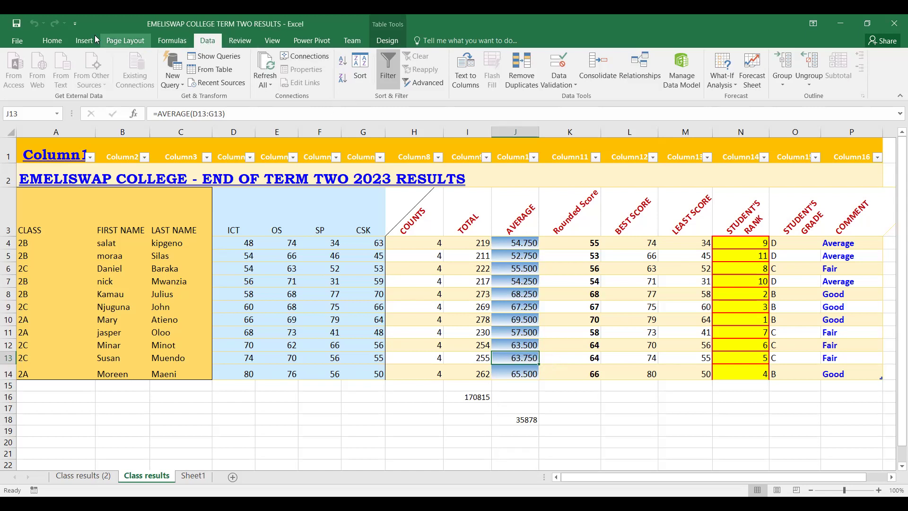
left_click(60, 42)
left_click(207, 41)
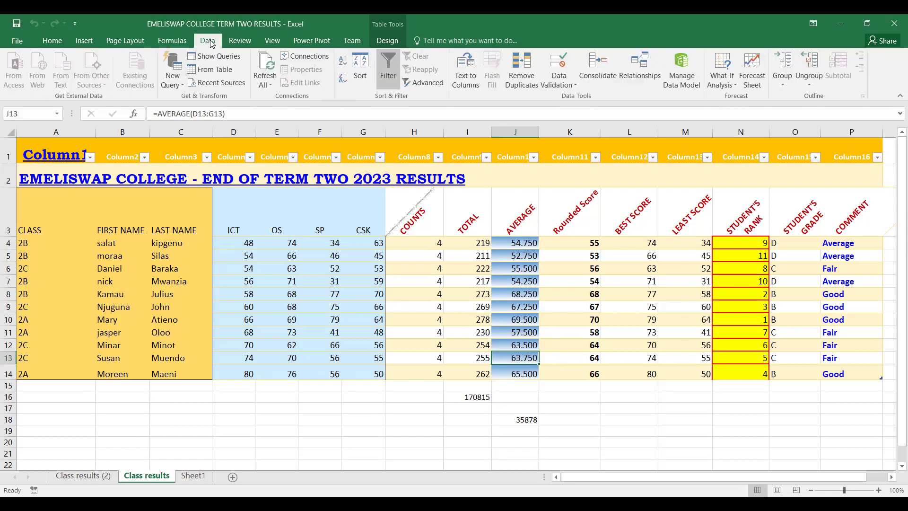
left_click(733, 85)
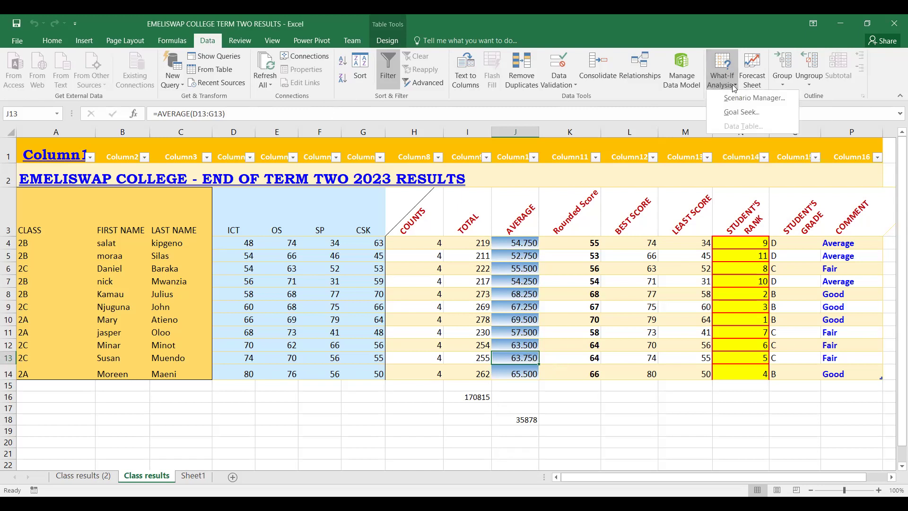
left_click(749, 114)
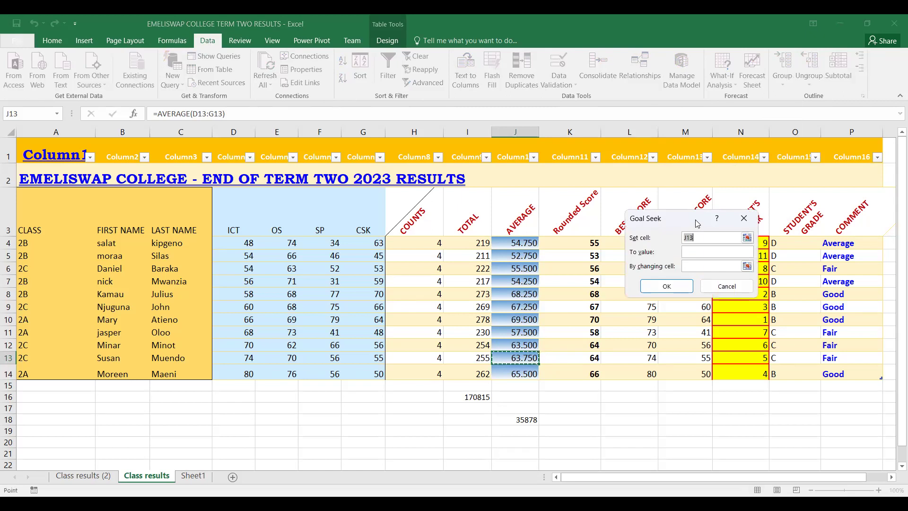
left_click_drag(696, 223, 682, 194)
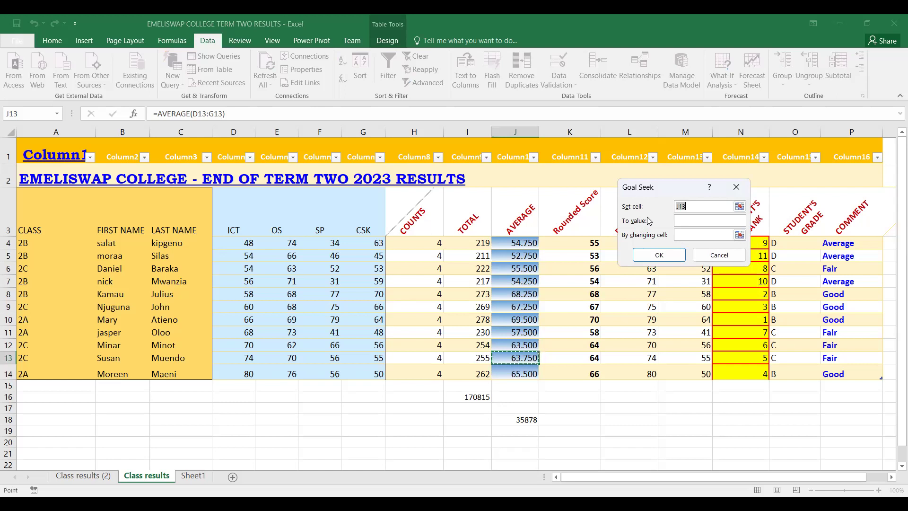
Step: Run the Goal Seek to bring J13 to 75.66 by changing the OS score in E13
left_click(698, 207)
left_click(698, 220)
type("70.66")
left_click(698, 232)
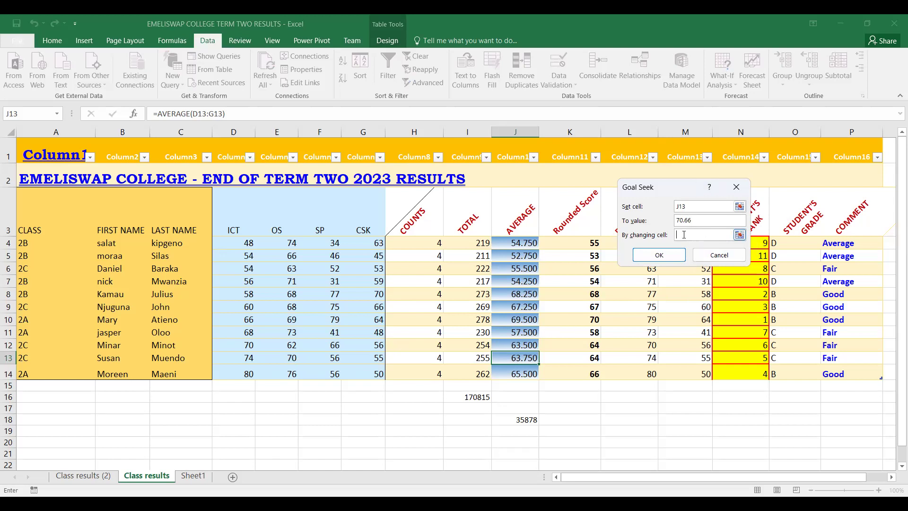
type("e13")
left_click(684, 221)
key("BackSpace")
key("BackSpace")
type("5")
left_click(680, 257)
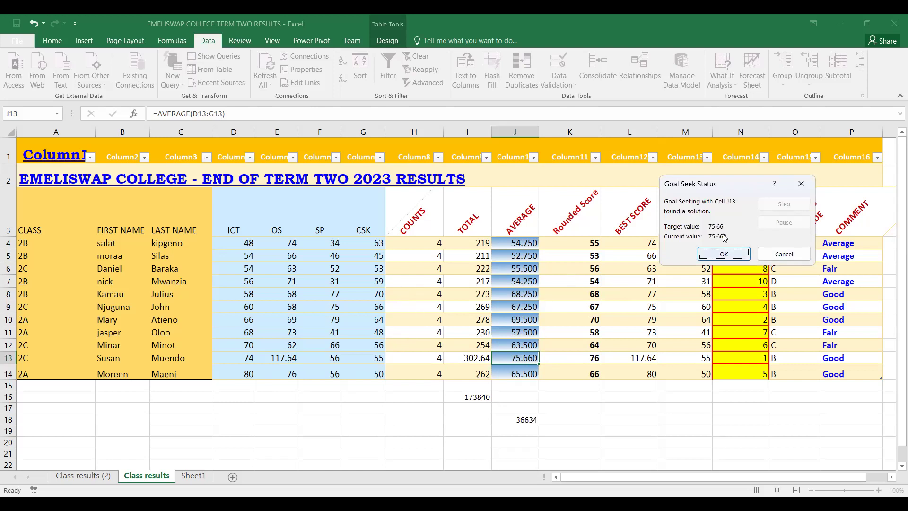
Step: Examine row 13 under the Goal Seek solution, and discard the solution
left_click_drag(720, 181, 536, 196)
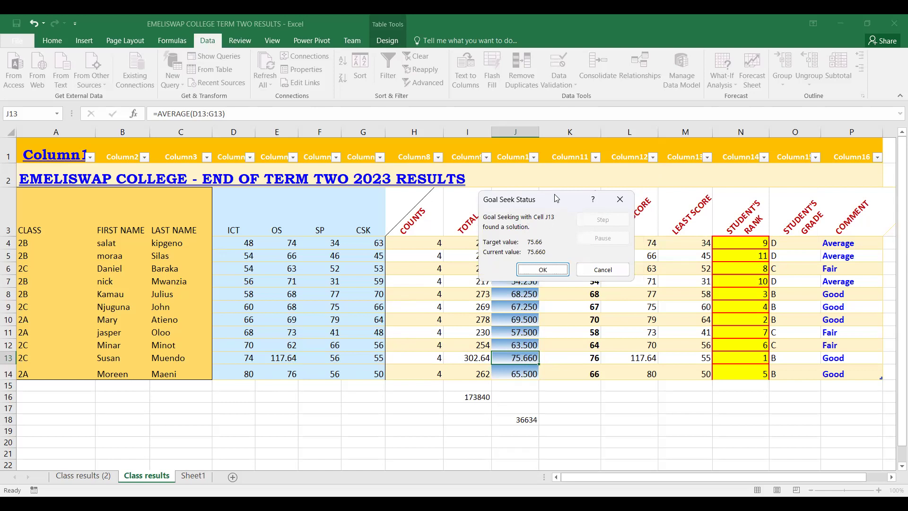
left_click_drag(554, 194, 630, 192)
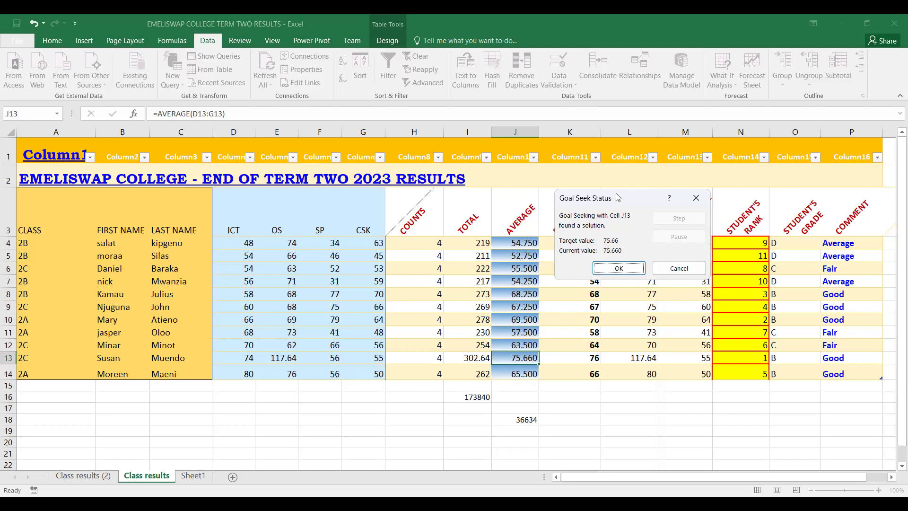
left_click_drag(617, 198, 693, 193)
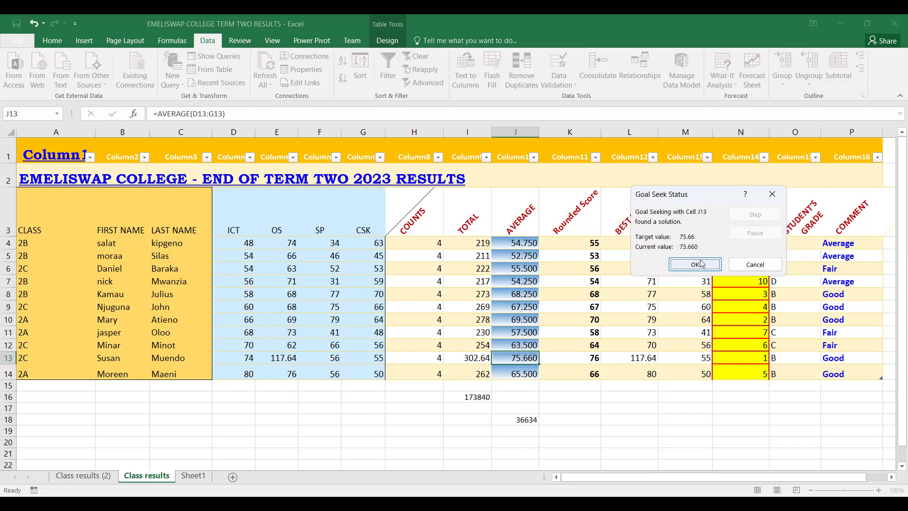
left_click(756, 265)
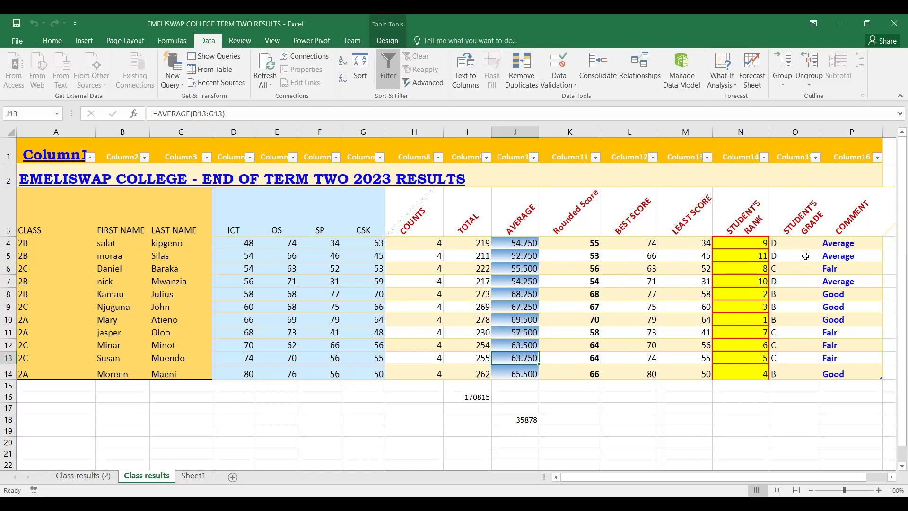
Step: Start a Goal Seek on the student's rank in cell N7 with a target value of 1
left_click(762, 294)
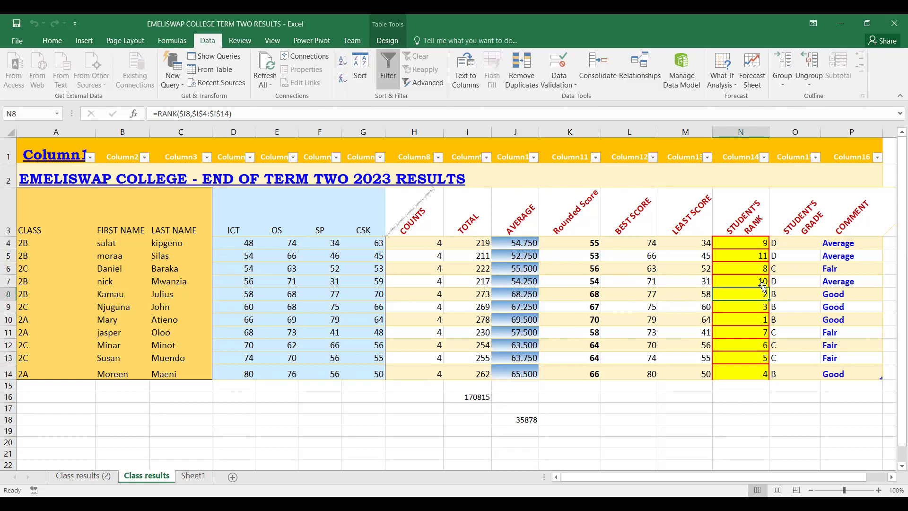
left_click(759, 319)
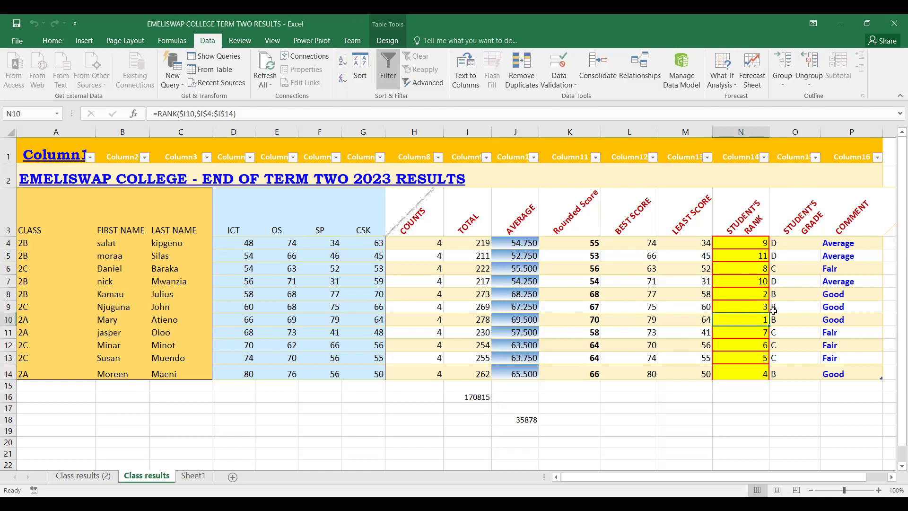
left_click(763, 281)
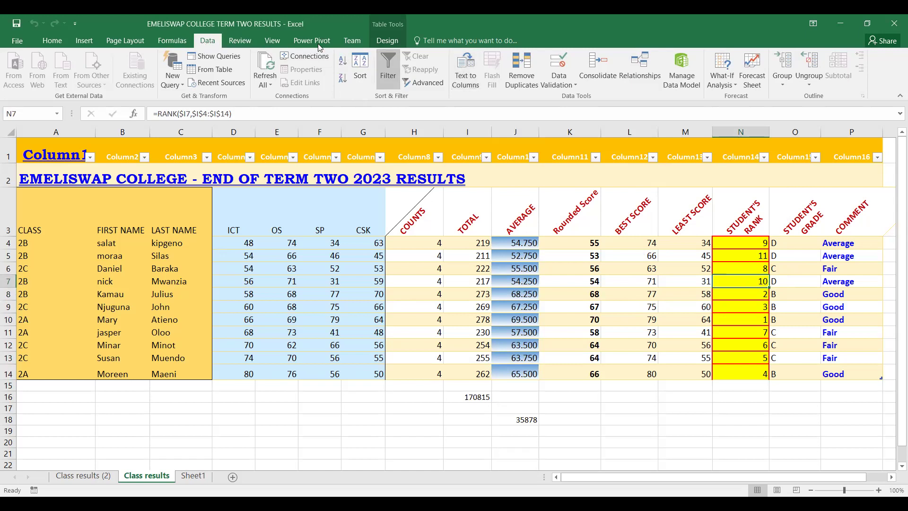
left_click(733, 86)
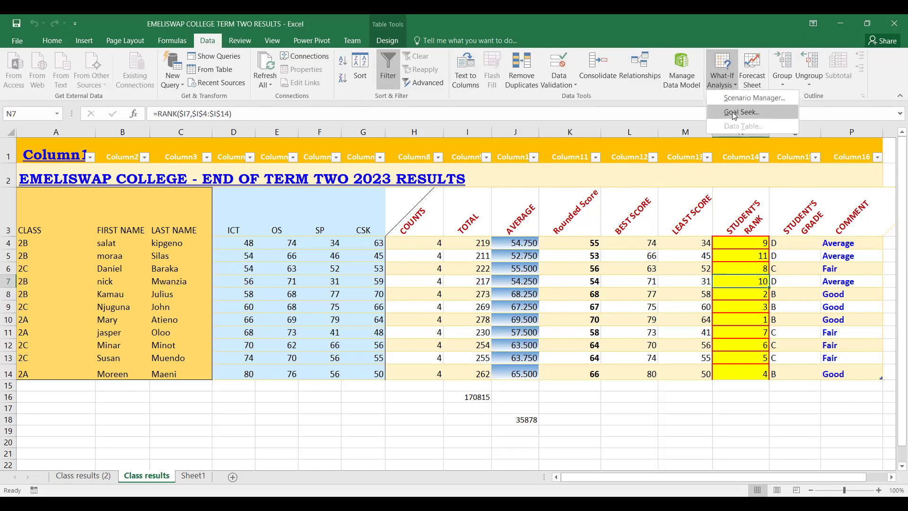
left_click(732, 111)
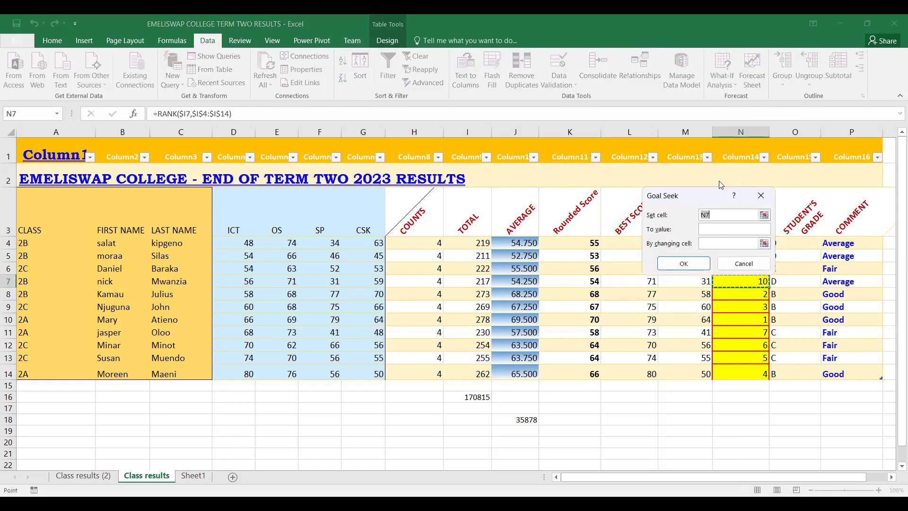
left_click_drag(708, 202, 719, 181)
left_click(724, 206)
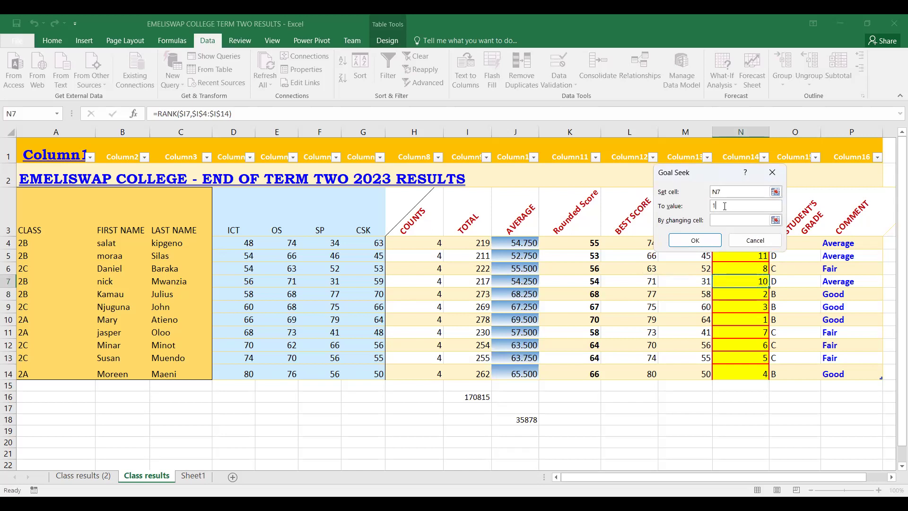
Step: Try to run the rank Goal Seek by changing the total in I7, and cancel it
left_click(745, 218)
left_click(475, 282)
left_click(694, 242)
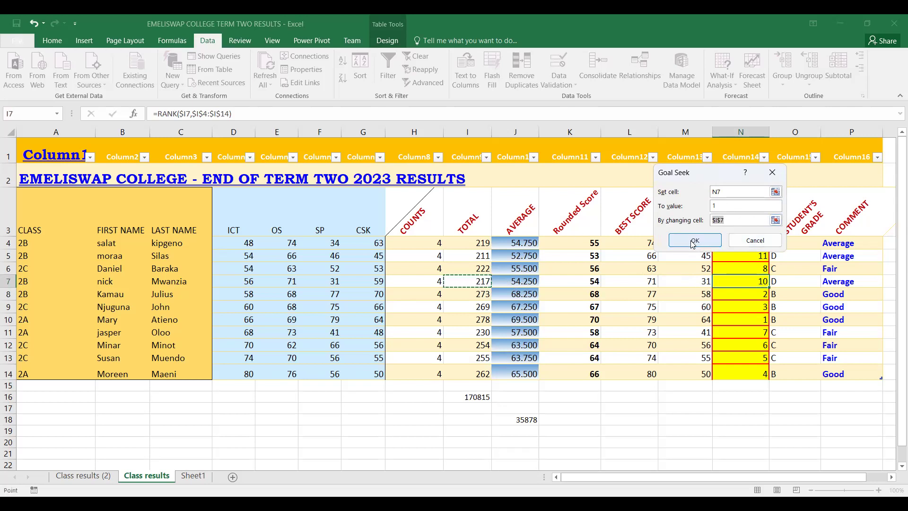
left_click(692, 241)
left_click(697, 236)
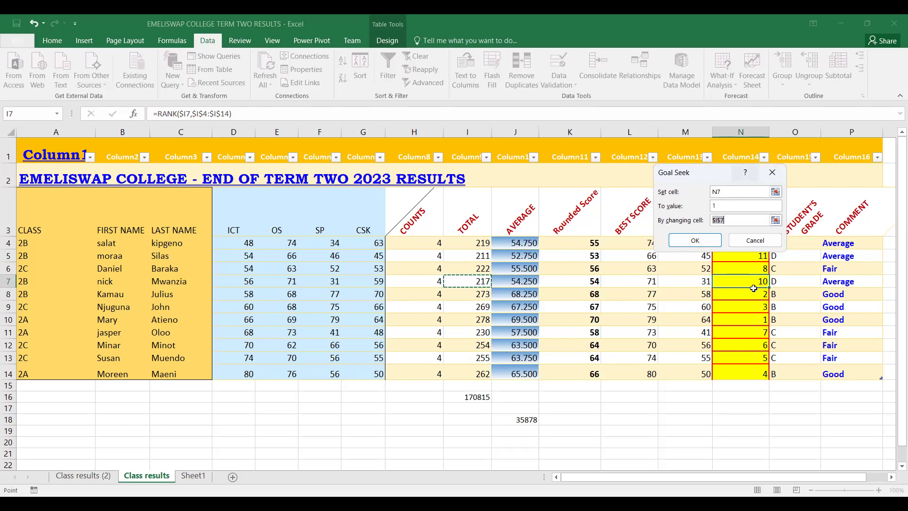
left_click(766, 242)
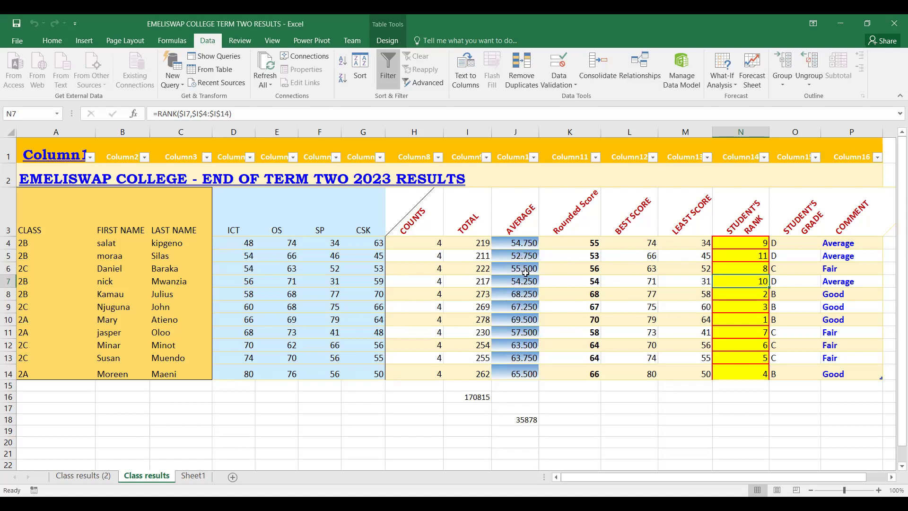
Step: Start a Goal Seek on the average score in cell J10 with a target value of 80
left_click(522, 320)
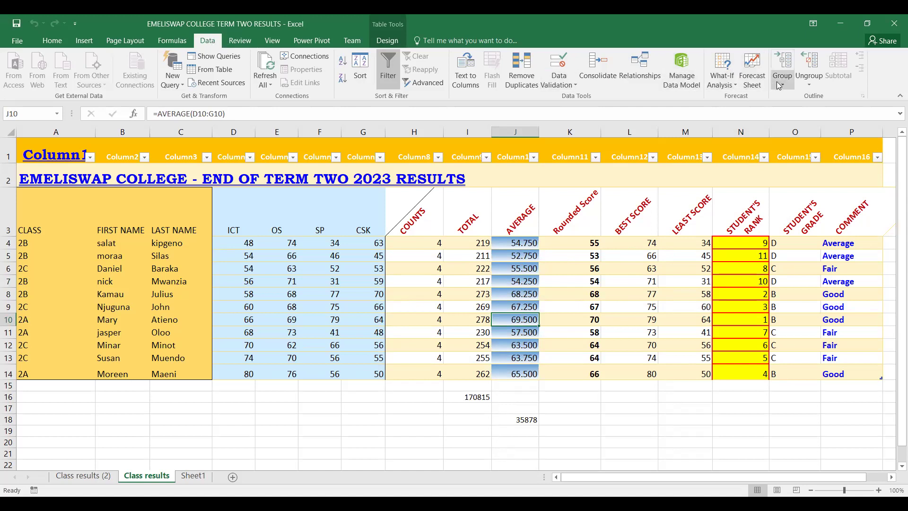
left_click(757, 84)
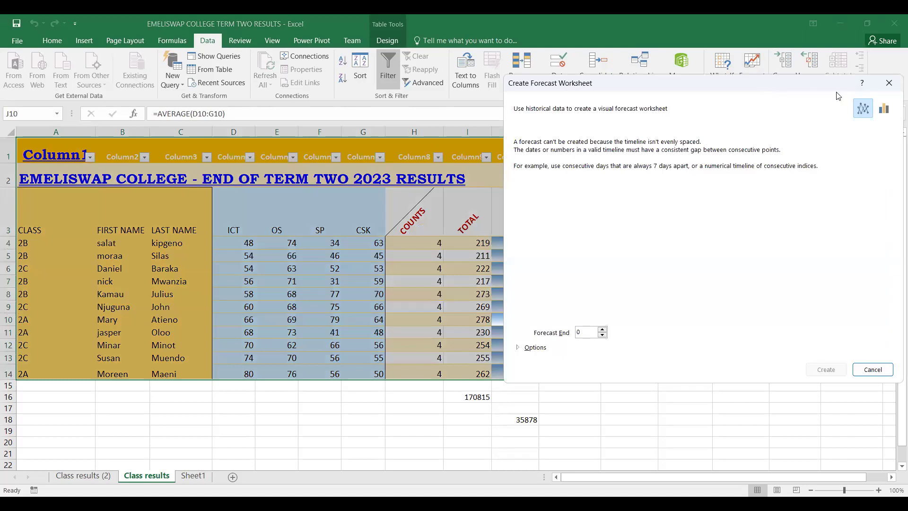
left_click(888, 83)
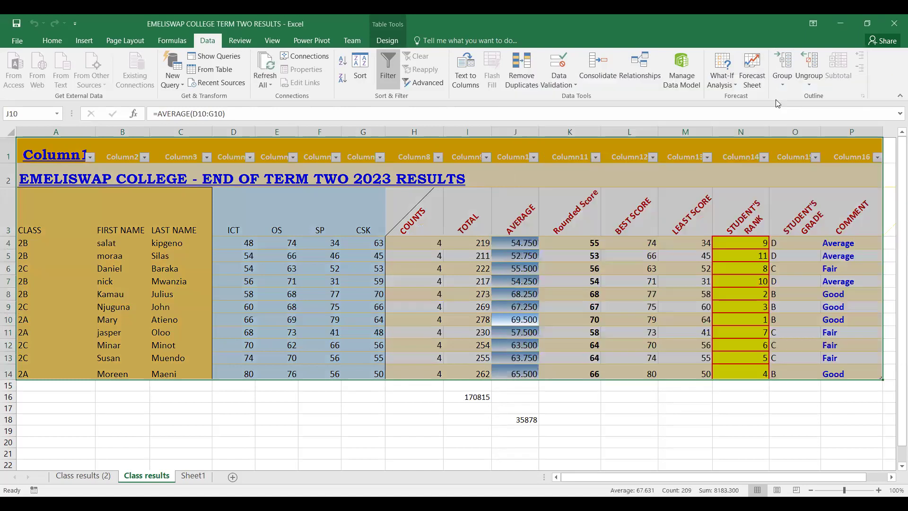
left_click(733, 87)
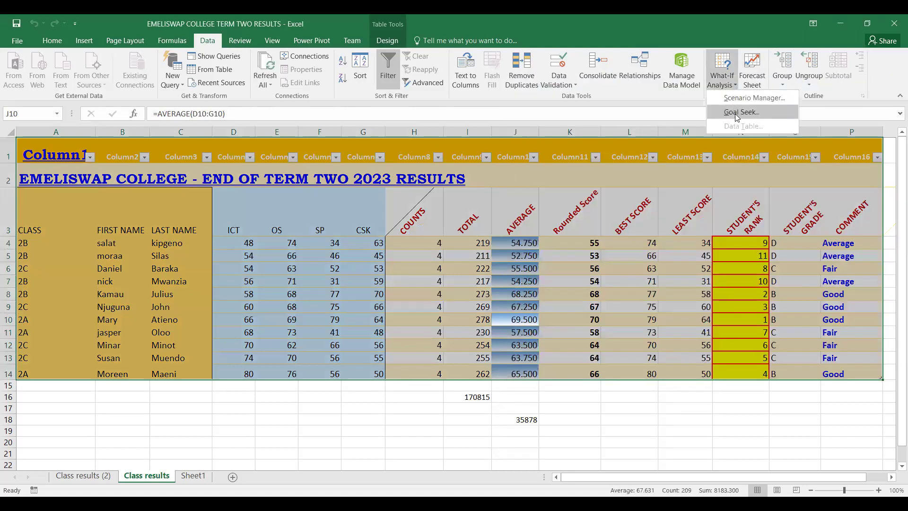
left_click(740, 112)
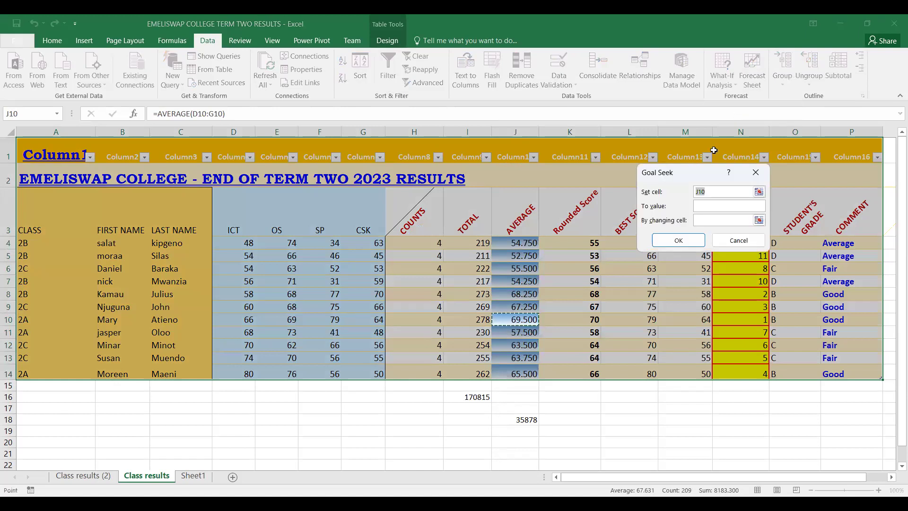
left_click(709, 206)
type("80")
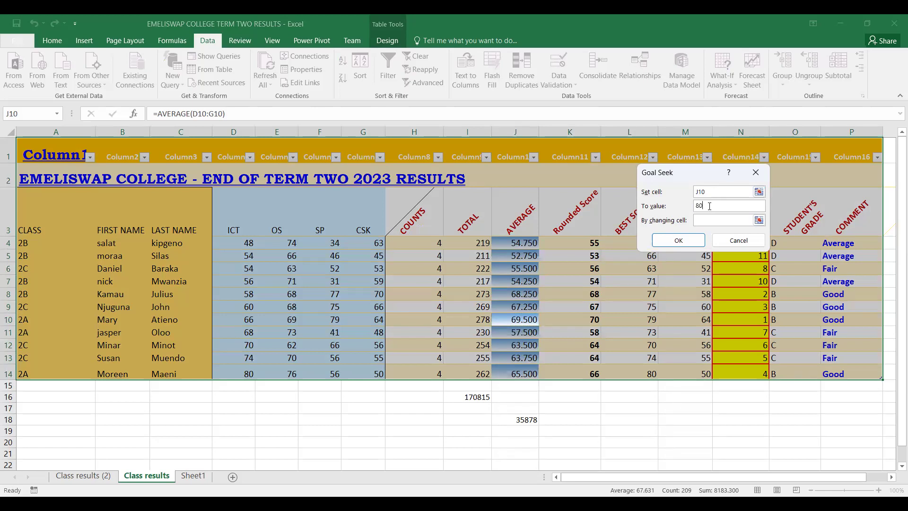
Step: Run the Goal Seek by changing the CSK score in G10, and keep the solution
left_click(705, 221)
left_click(379, 321)
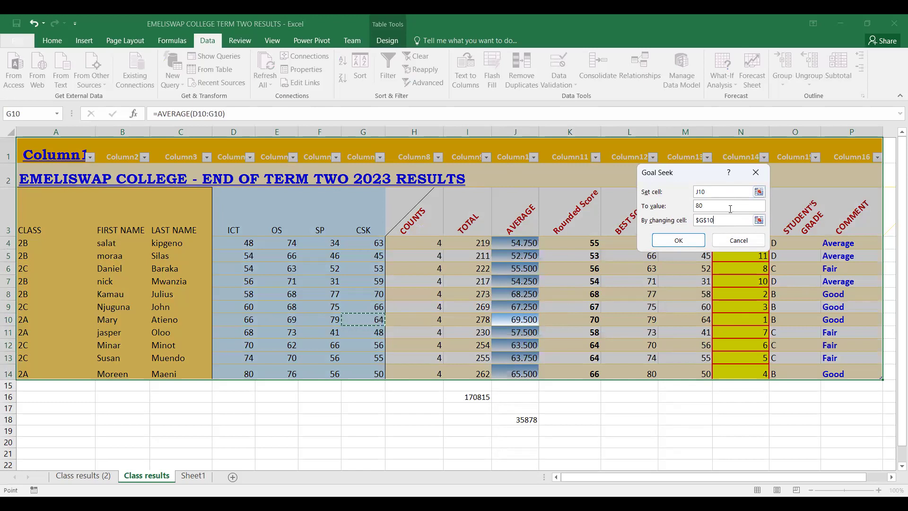
left_click(683, 242)
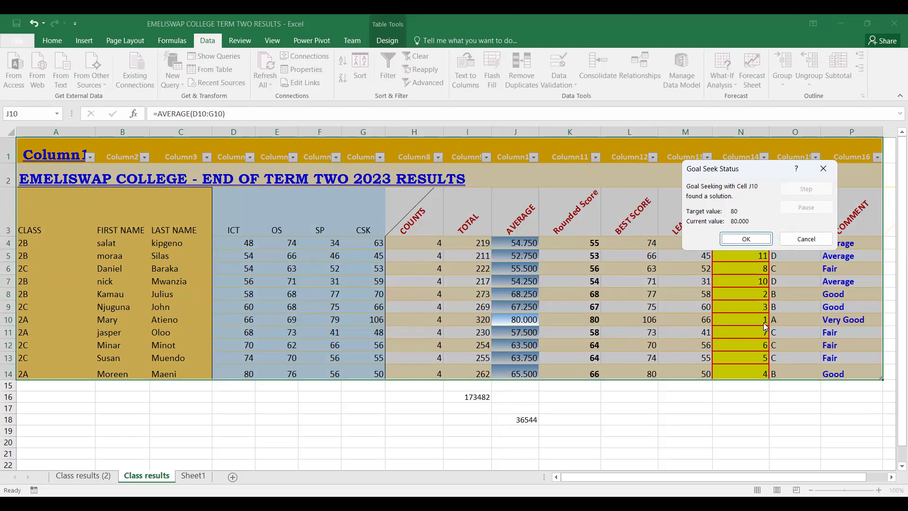
left_click(745, 238)
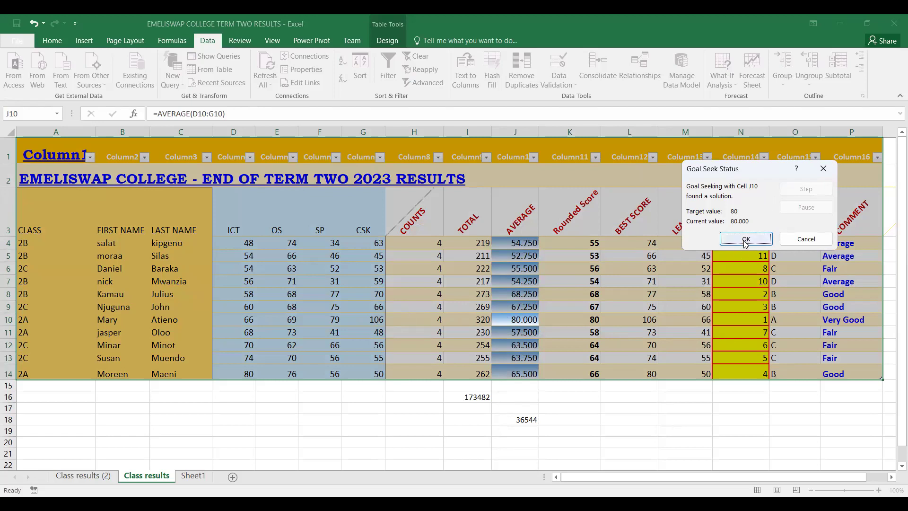
left_click(746, 238)
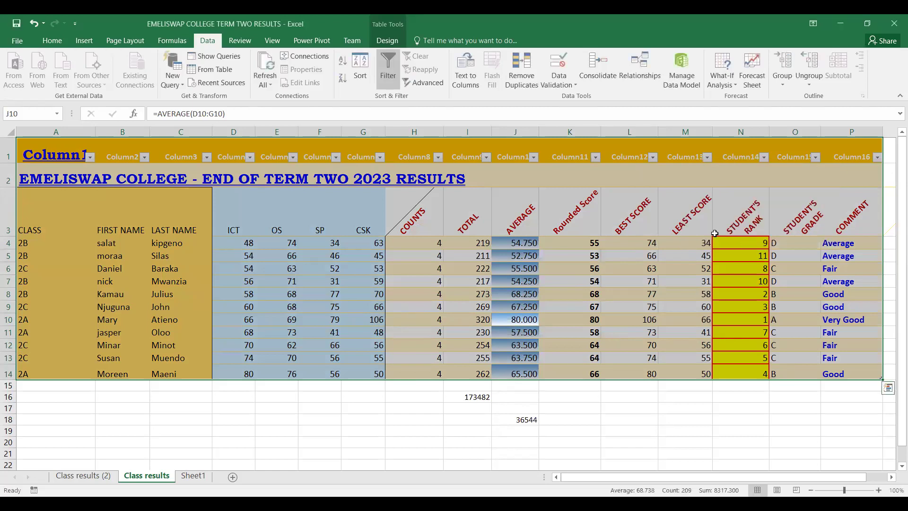
Step: Fill the average cell J10 and the CSK score cell G10 with the light orange colour
left_click(514, 320)
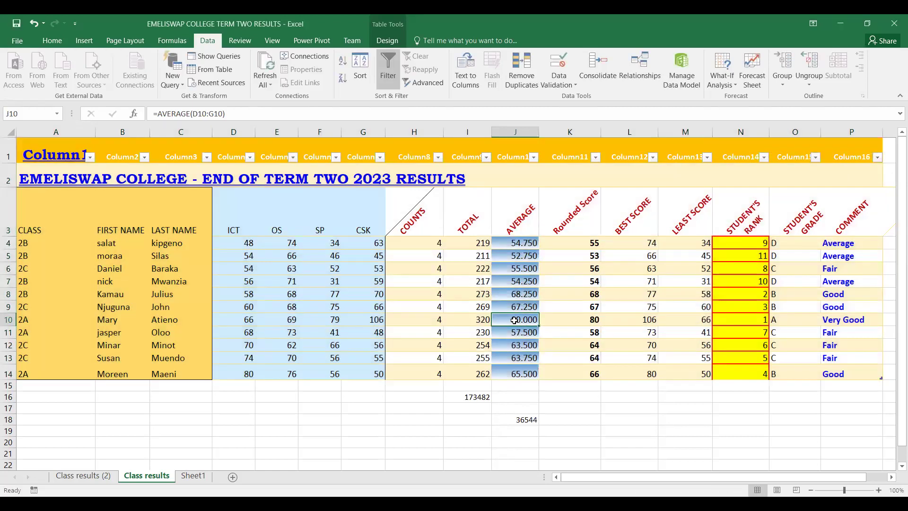
left_click(58, 44)
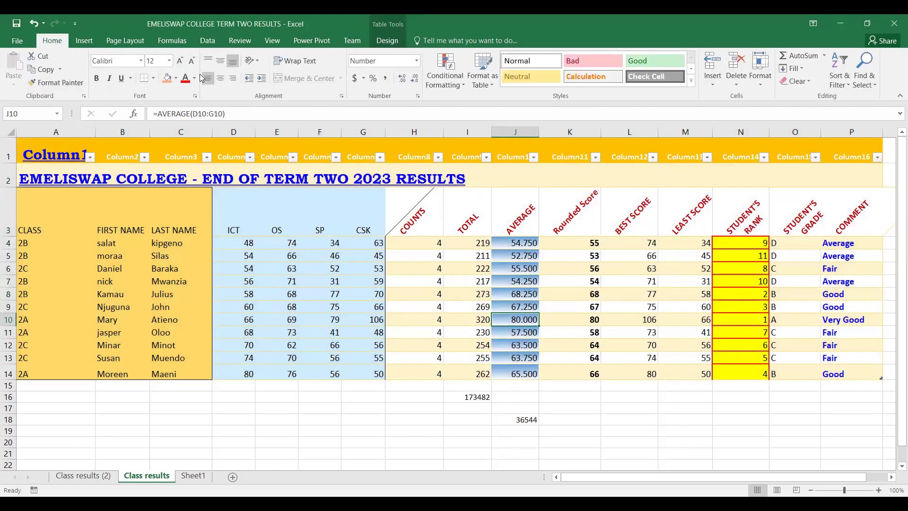
left_click(167, 77)
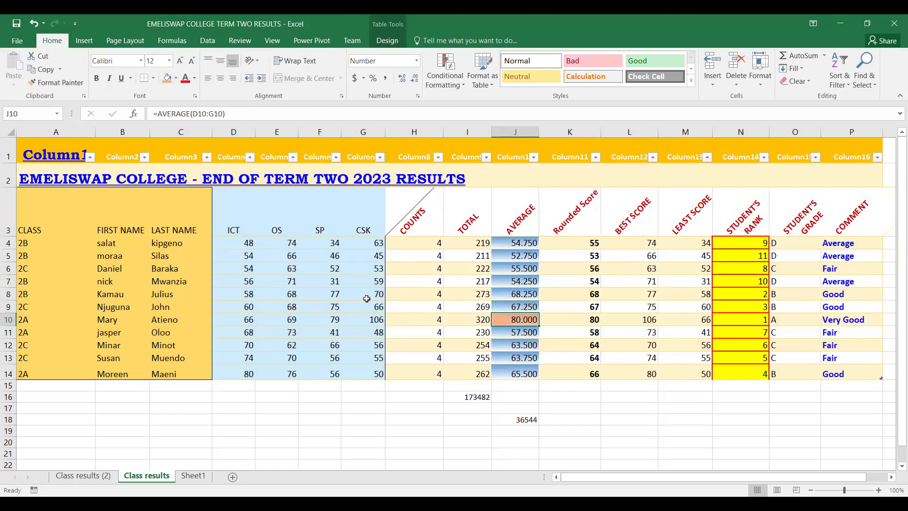
left_click(378, 322)
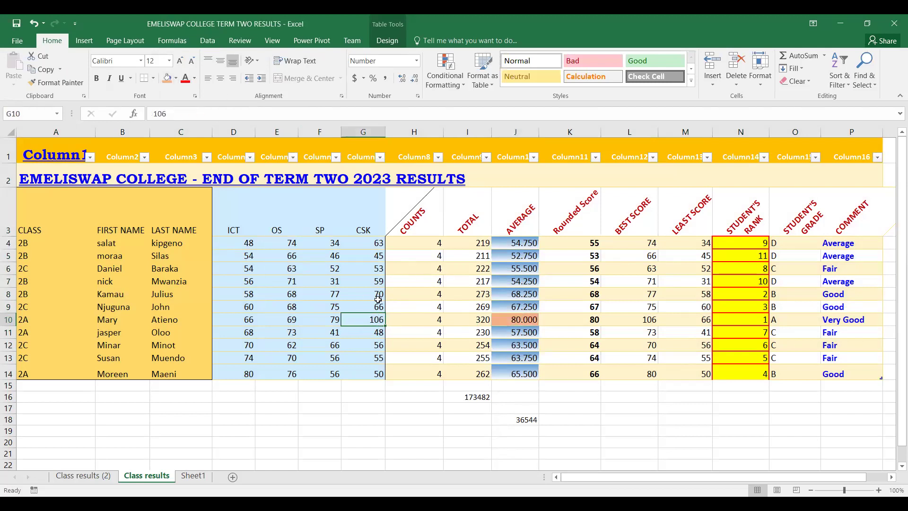
left_click(166, 77)
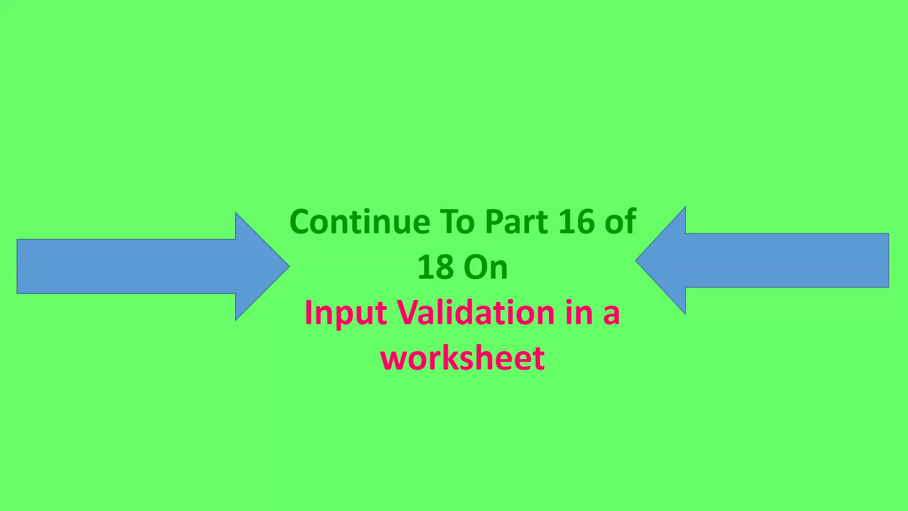
left_click(608, 266)
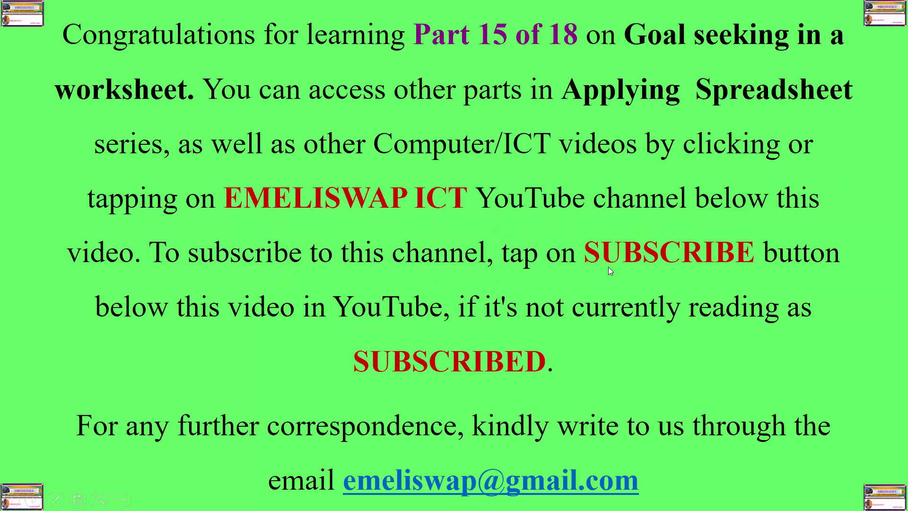